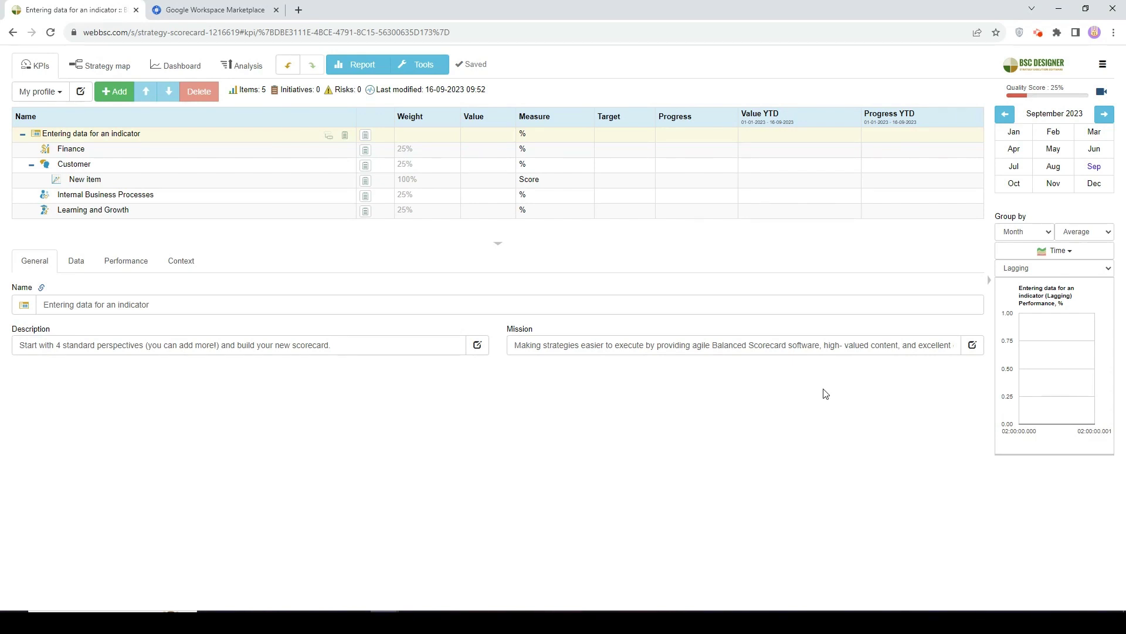
# Enter a February 2023 value of 80 on the New item indicator's Data tab.
pyautogui.click(199, 184)
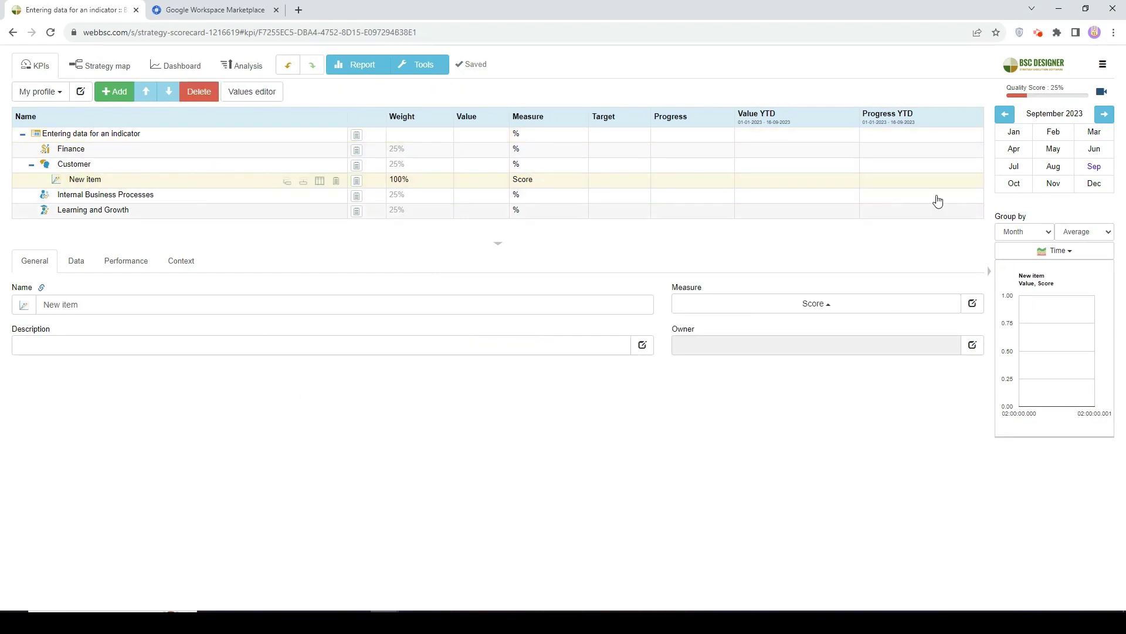
pyautogui.click(1059, 132)
pyautogui.click(79, 267)
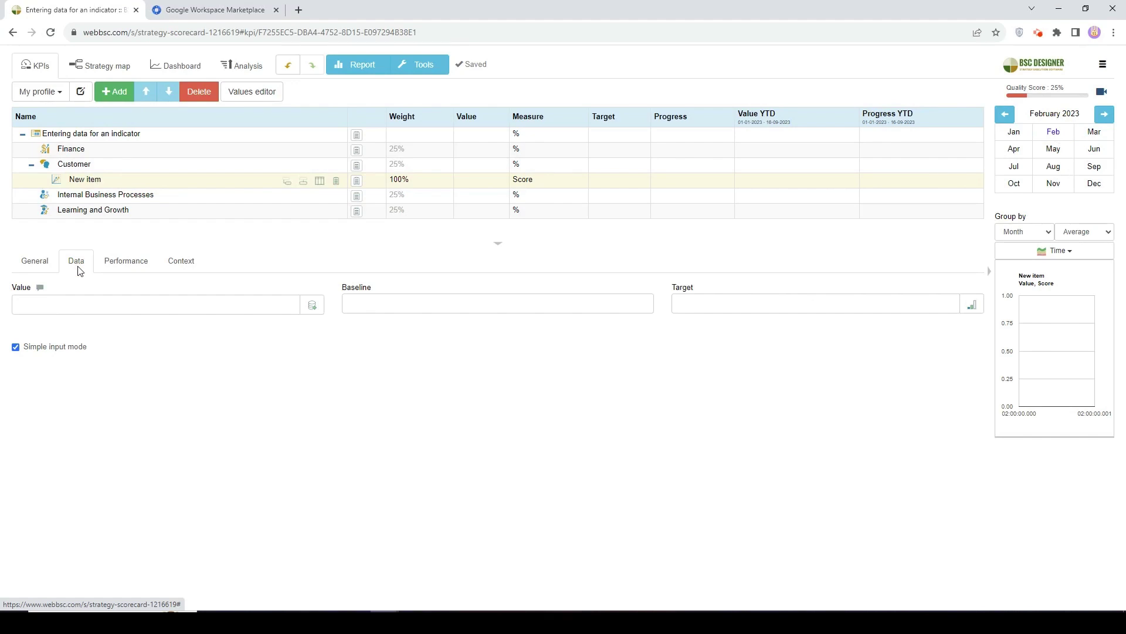
pyautogui.click(94, 304)
pyautogui.write('80')
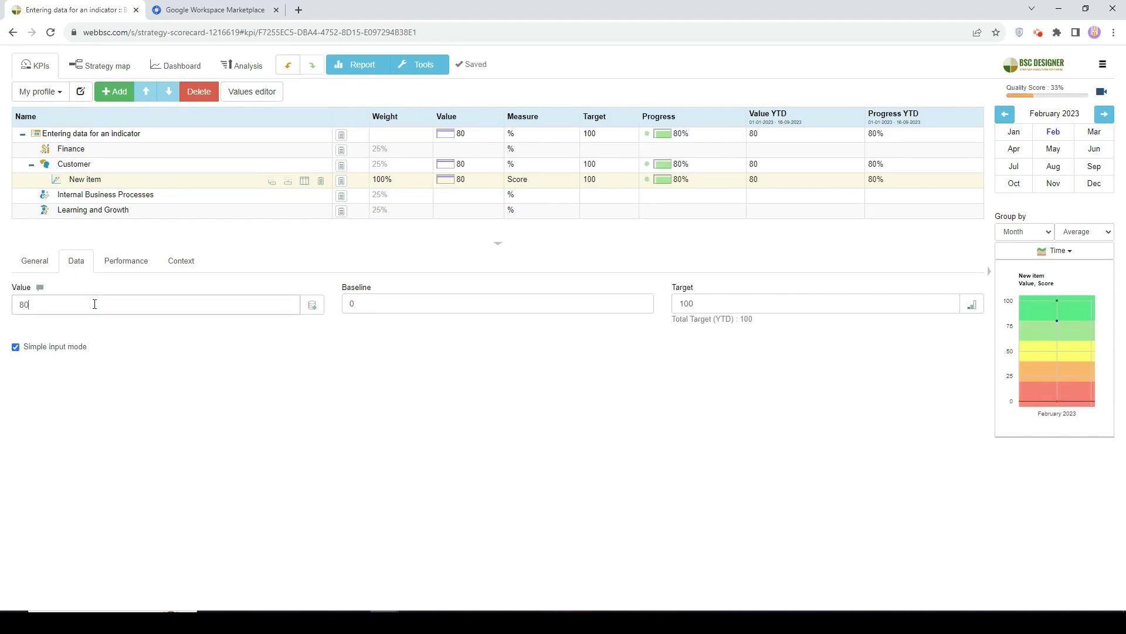
# Enter 90 for March 2023, recheck February, then return to March.
pyautogui.click(1096, 132)
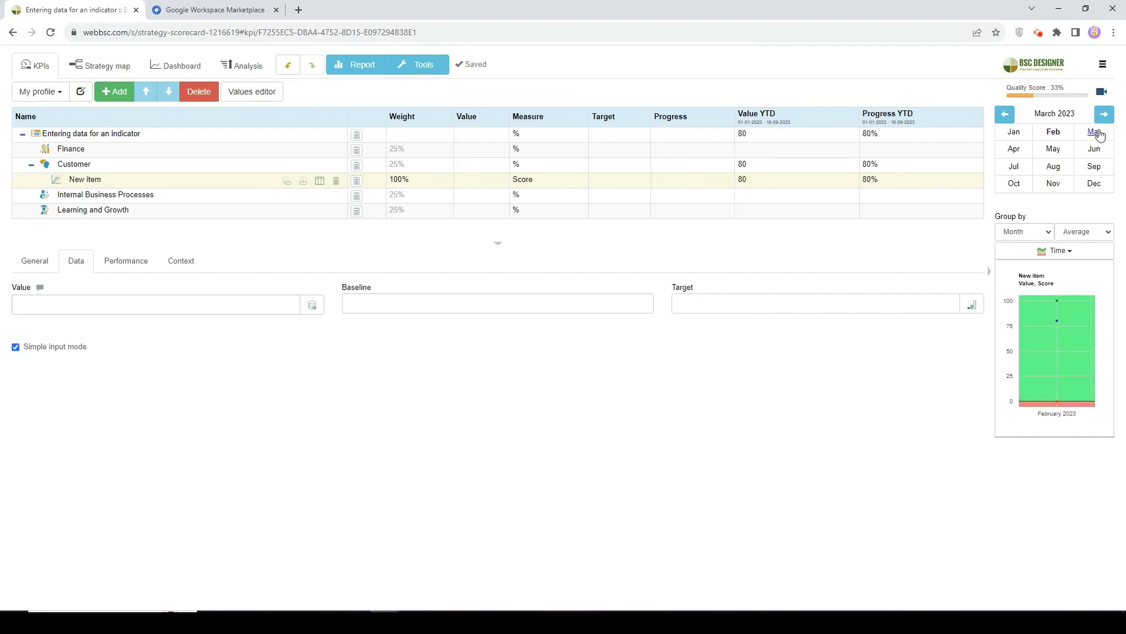
pyautogui.click(171, 299)
pyautogui.write('90')
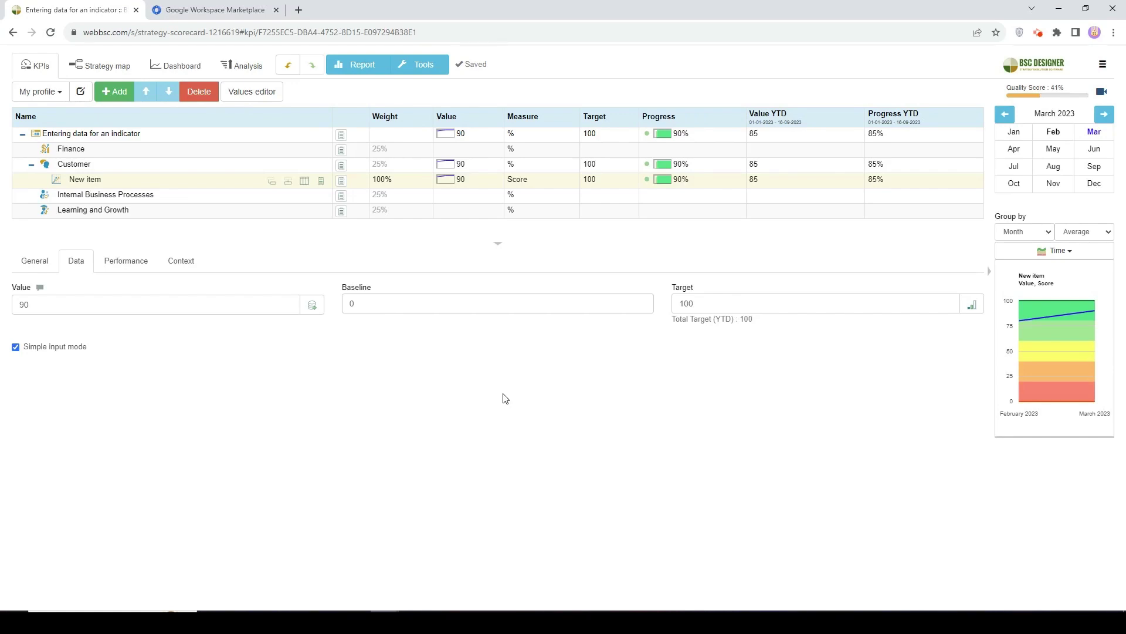
pyautogui.click(1054, 134)
pyautogui.click(1094, 133)
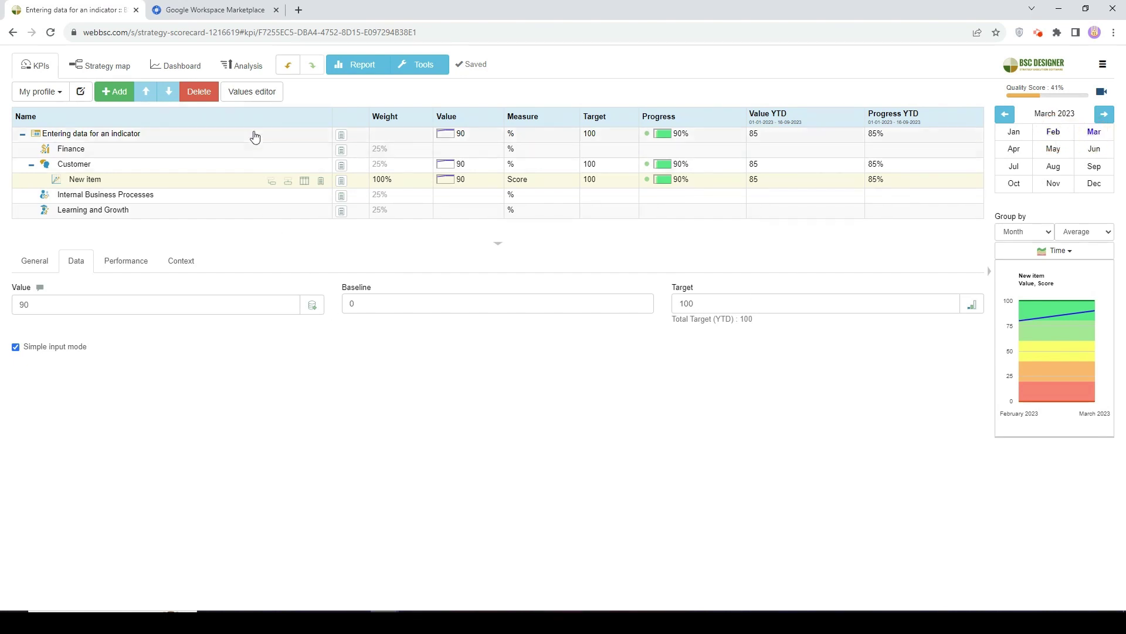
pyautogui.click(253, 94)
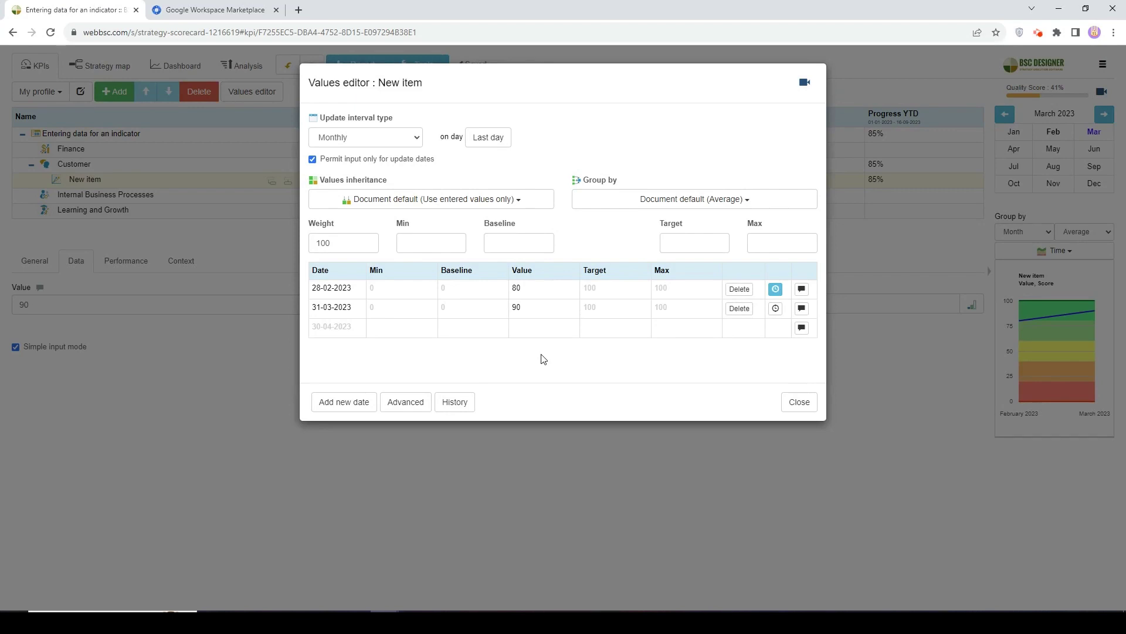
pyautogui.click(526, 329)
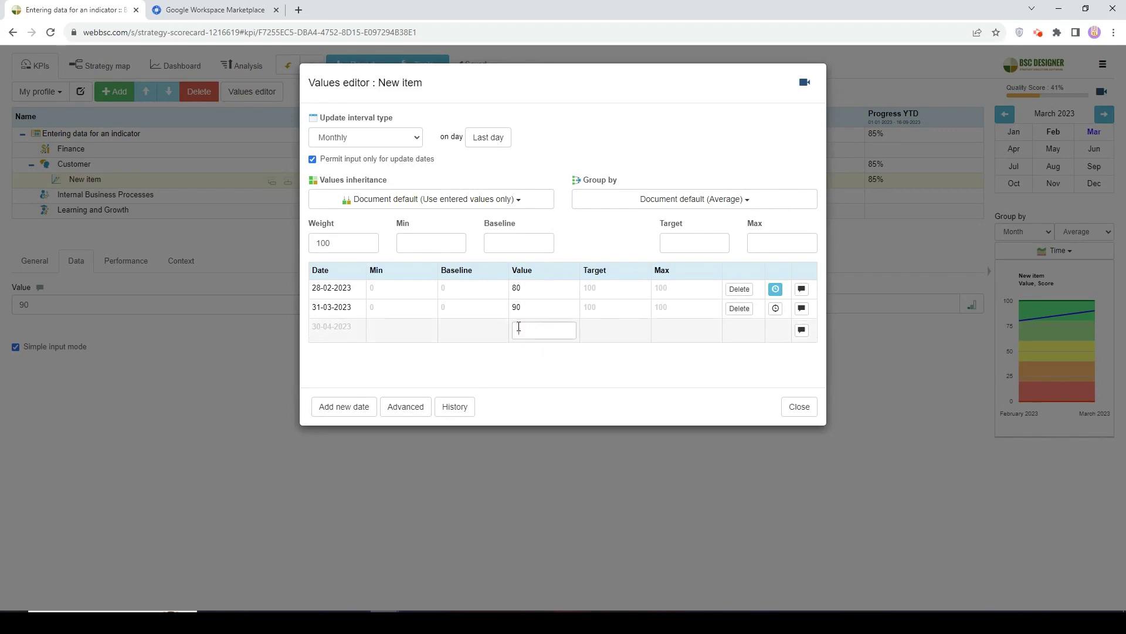
pyautogui.click(786, 412)
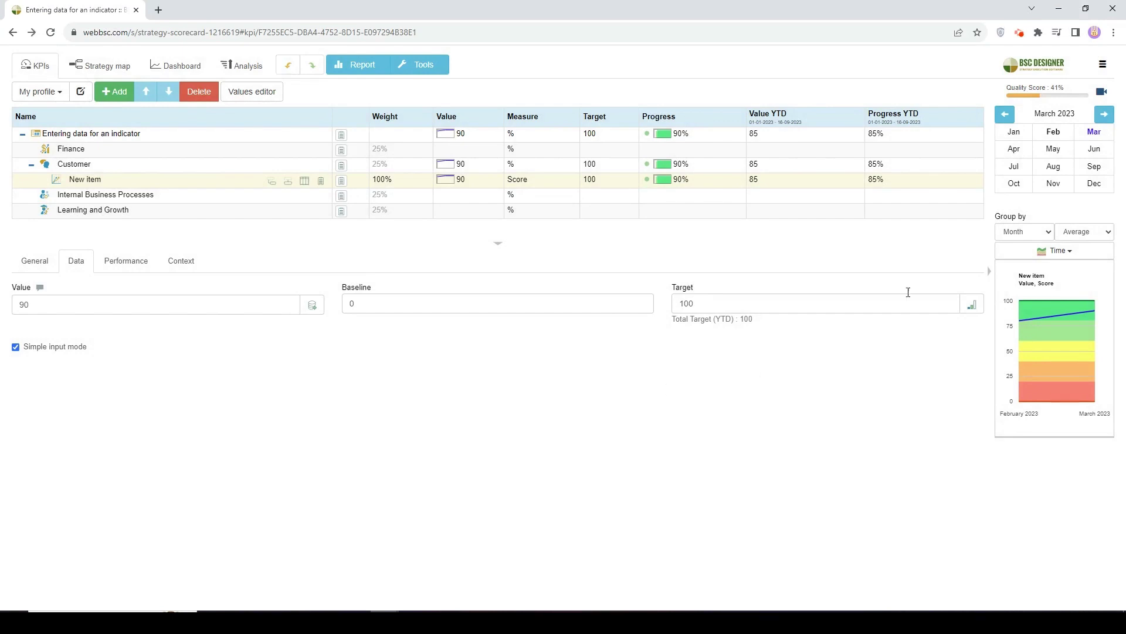
pyautogui.click(1103, 64)
pyautogui.click(1057, 113)
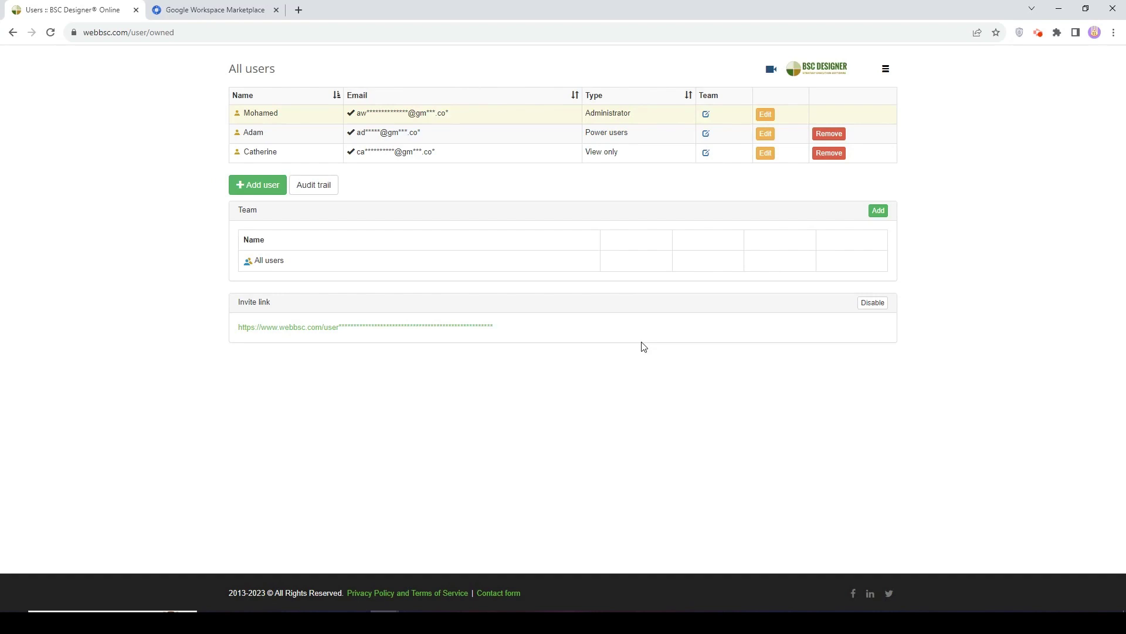
pyautogui.click(13, 33)
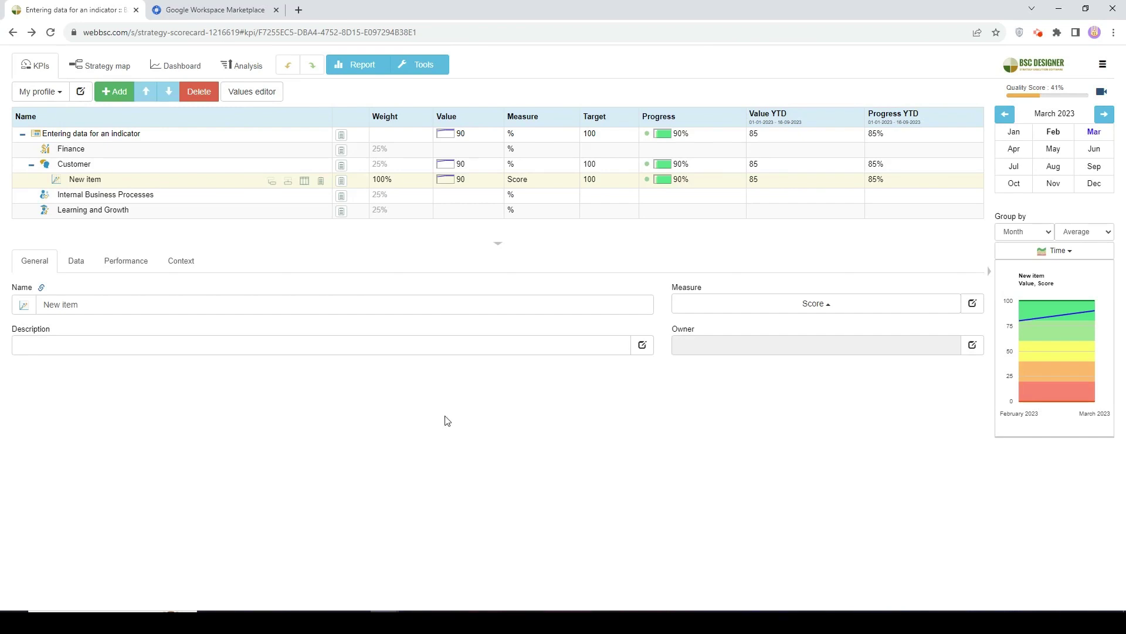
pyautogui.click(437, 69)
pyautogui.click(430, 157)
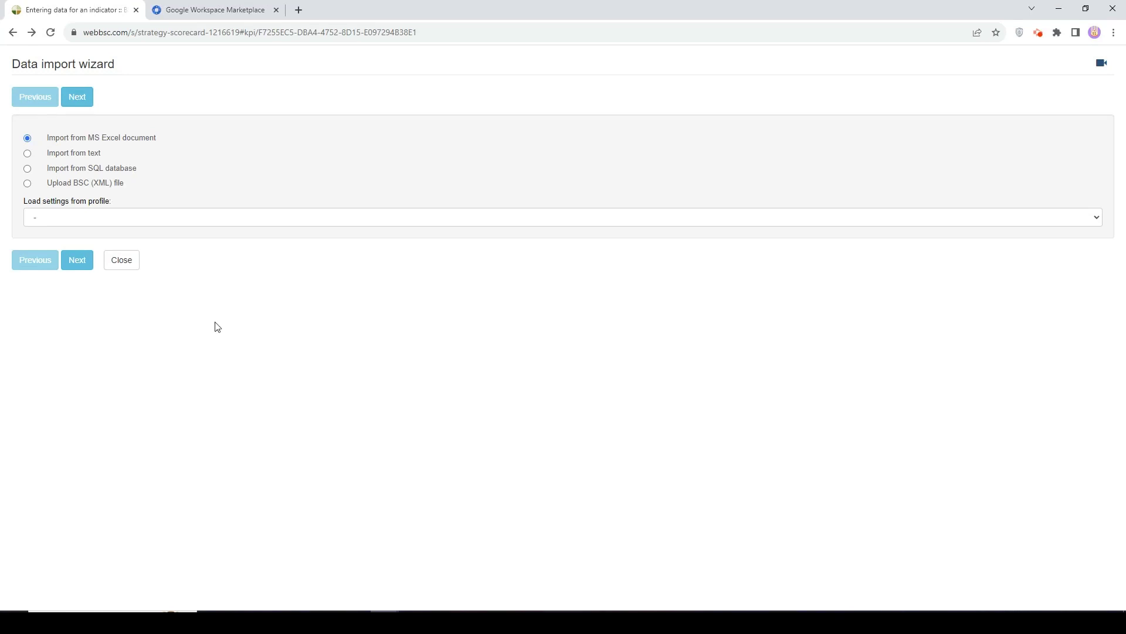
pyautogui.click(117, 262)
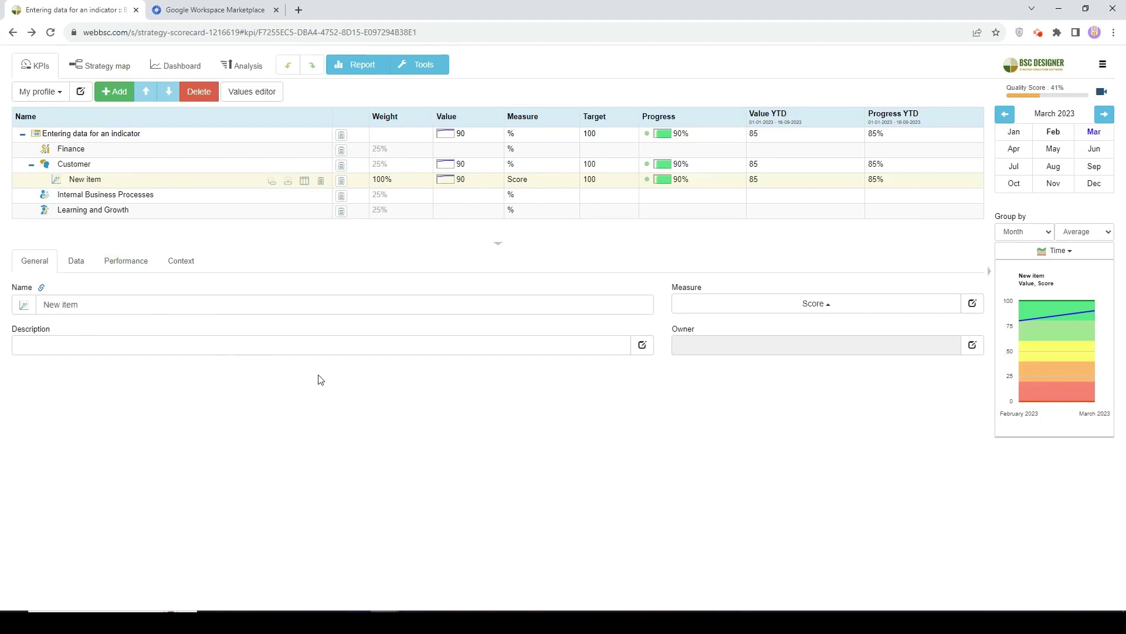
# Go to the Integrations section of the account settings.
pyautogui.click(1102, 66)
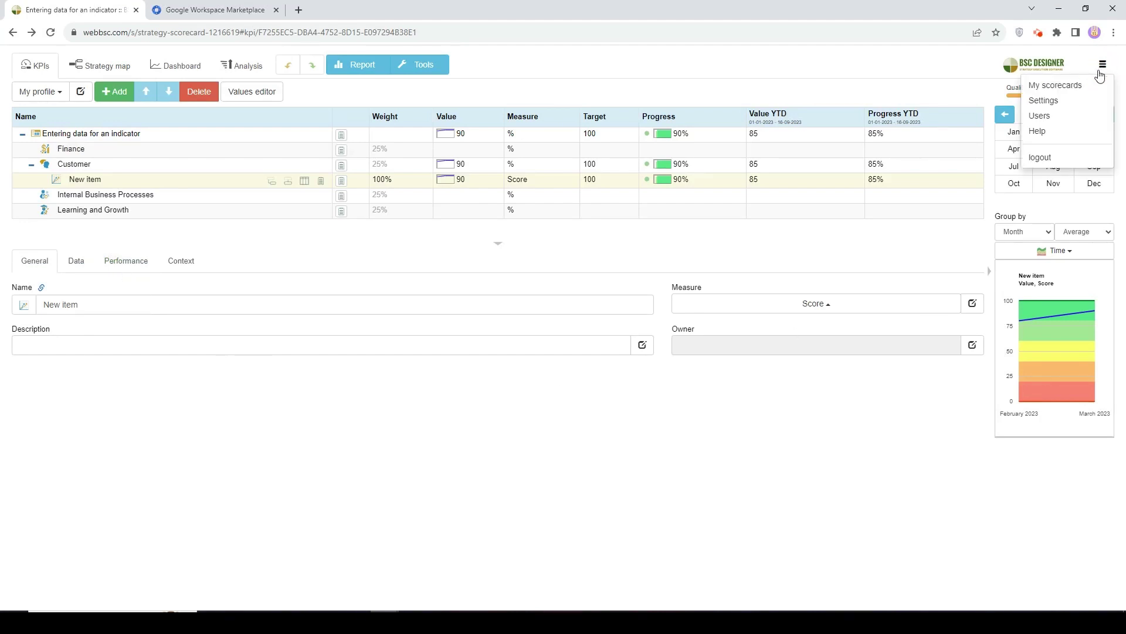
pyautogui.click(1059, 103)
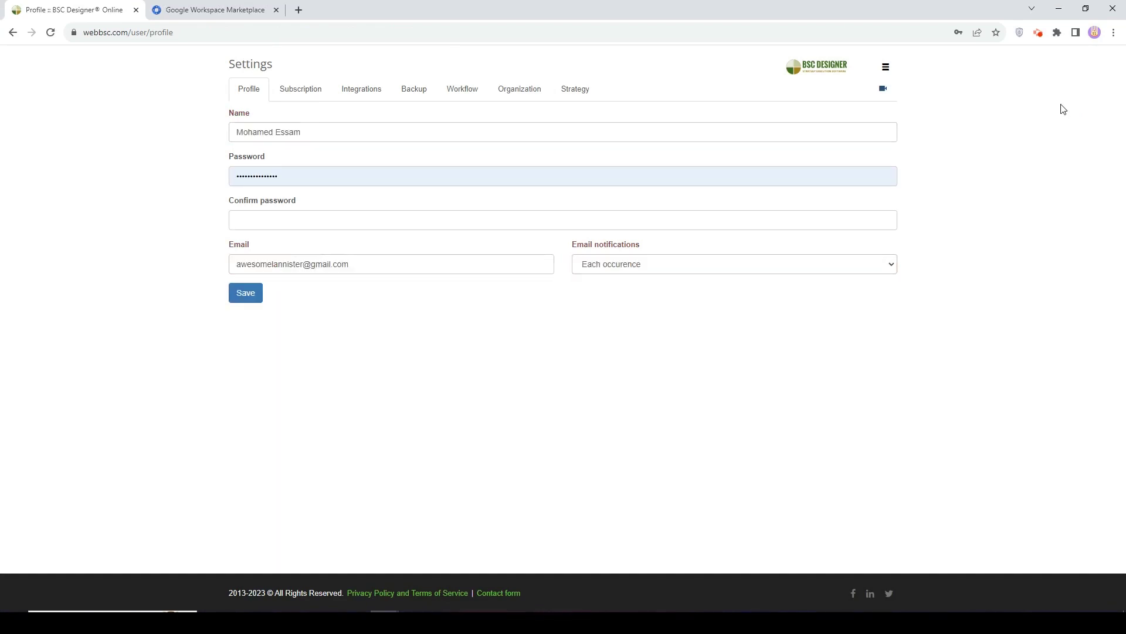
pyautogui.click(372, 95)
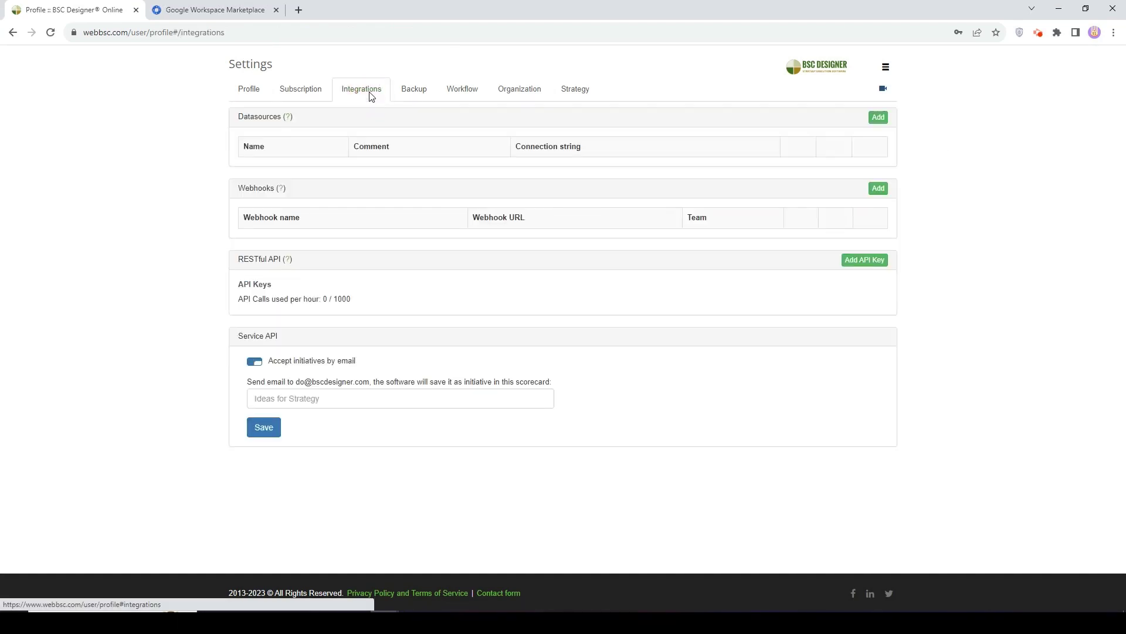
# Preview the new database datasource types, keep MySQL, close unsaved and go back to the scorecard.
pyautogui.click(880, 119)
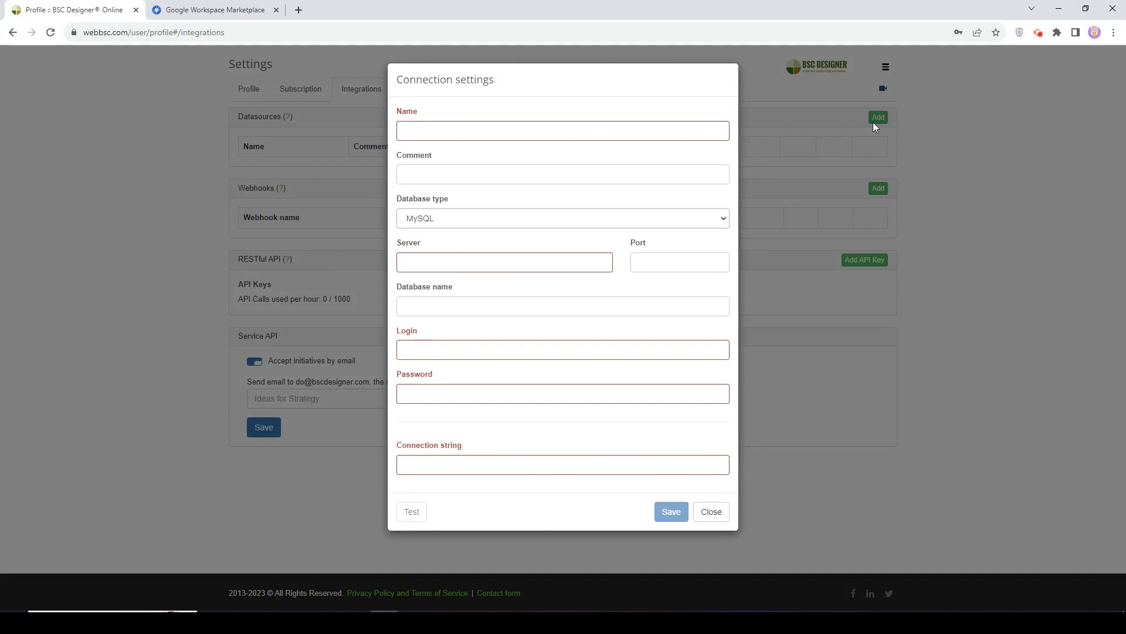
pyautogui.click(688, 218)
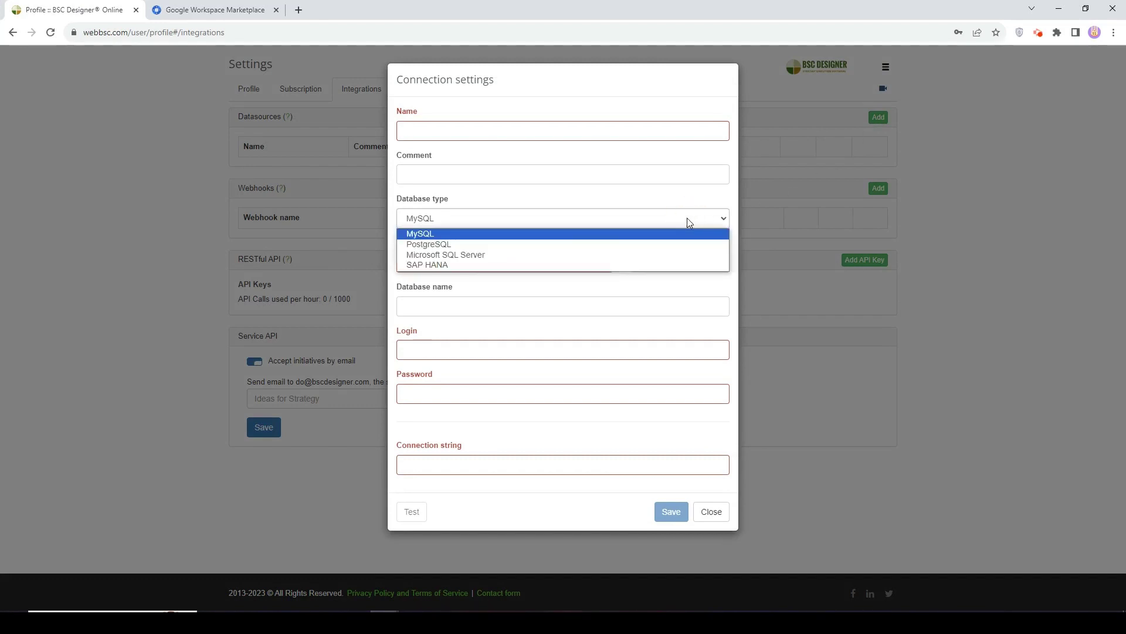
pyautogui.click(687, 218)
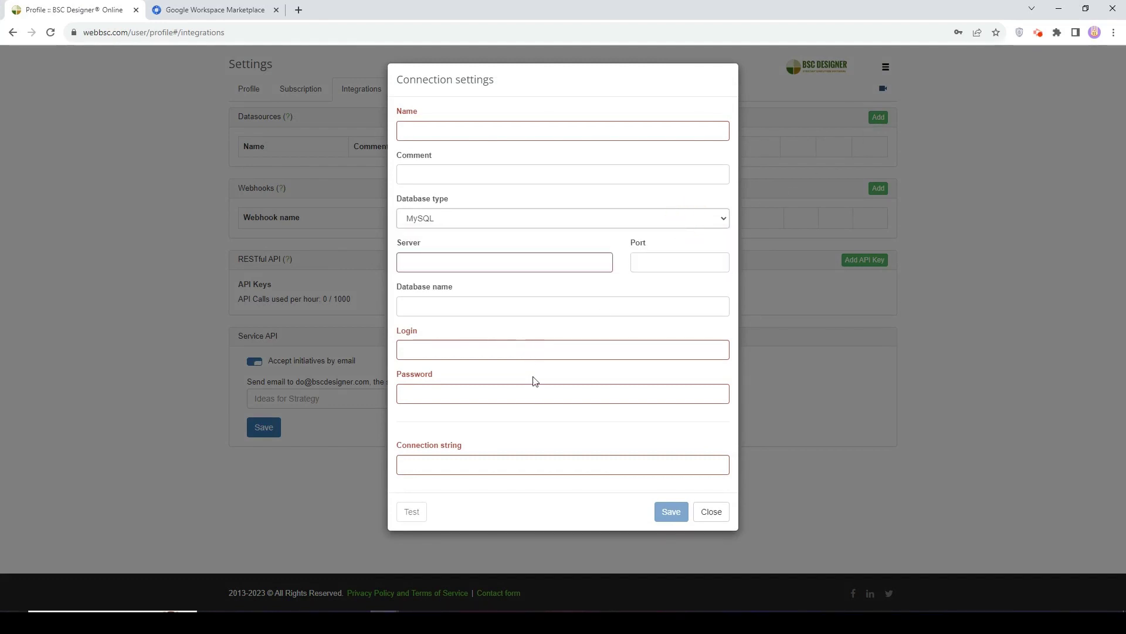
pyautogui.click(712, 512)
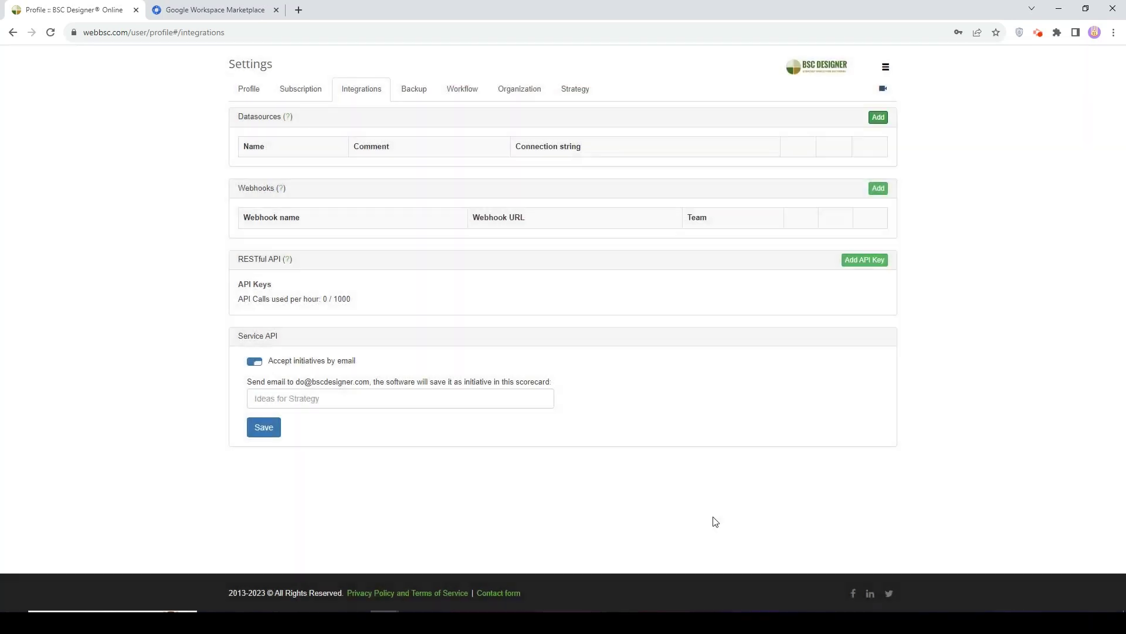
pyautogui.click(12, 32)
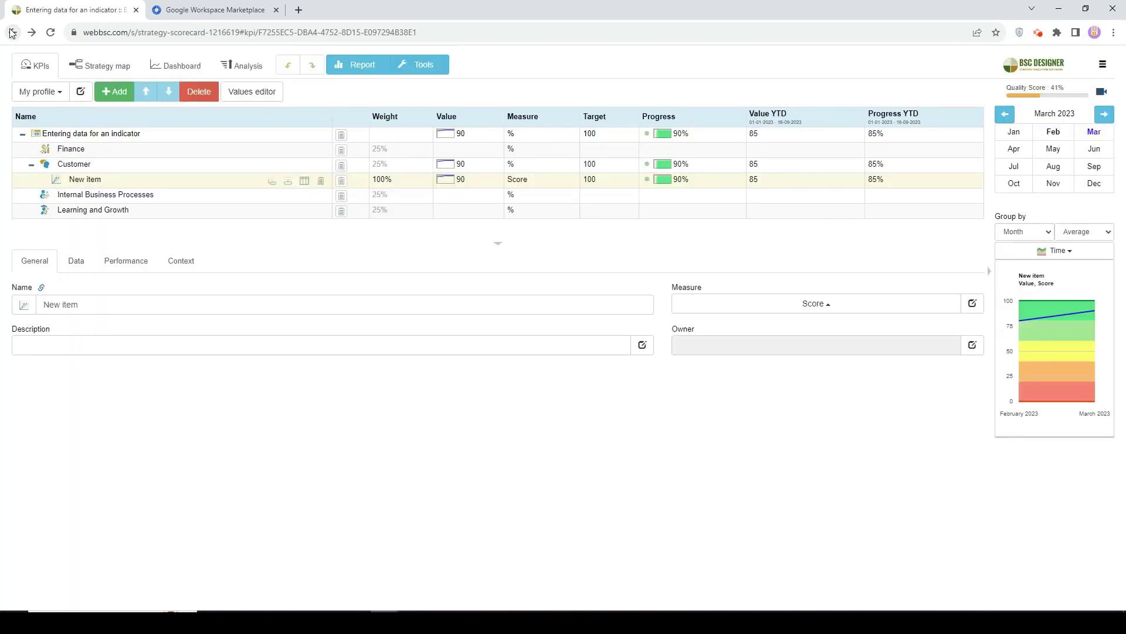
# Show New item's data fields and preview the SQL query datasource, closing it without linking.
pyautogui.click(198, 183)
pyautogui.click(77, 261)
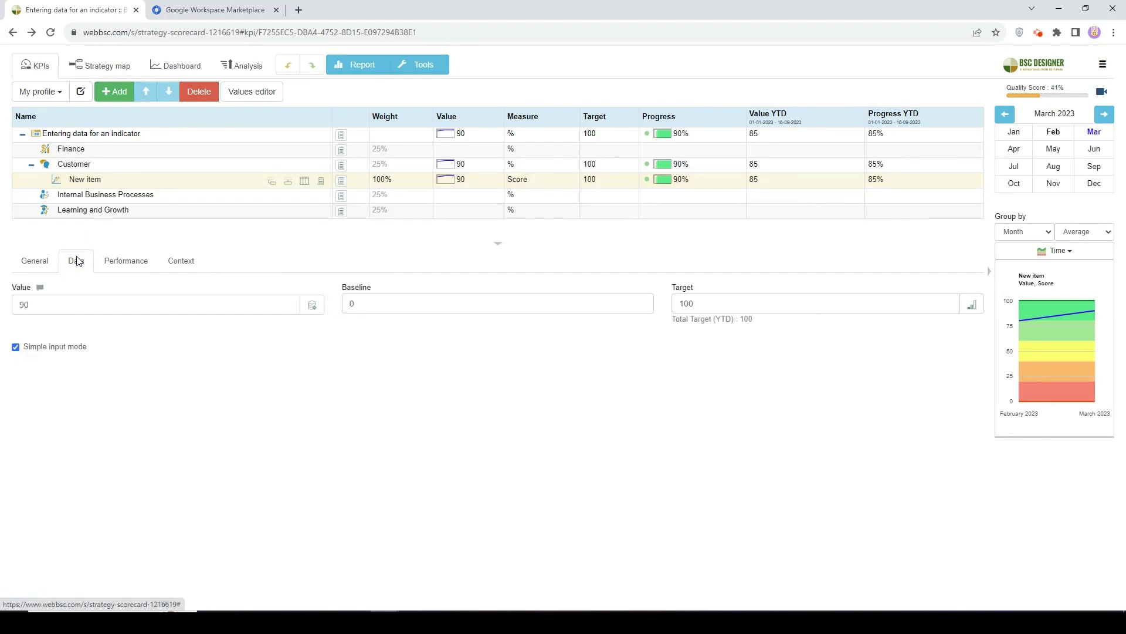
pyautogui.click(308, 304)
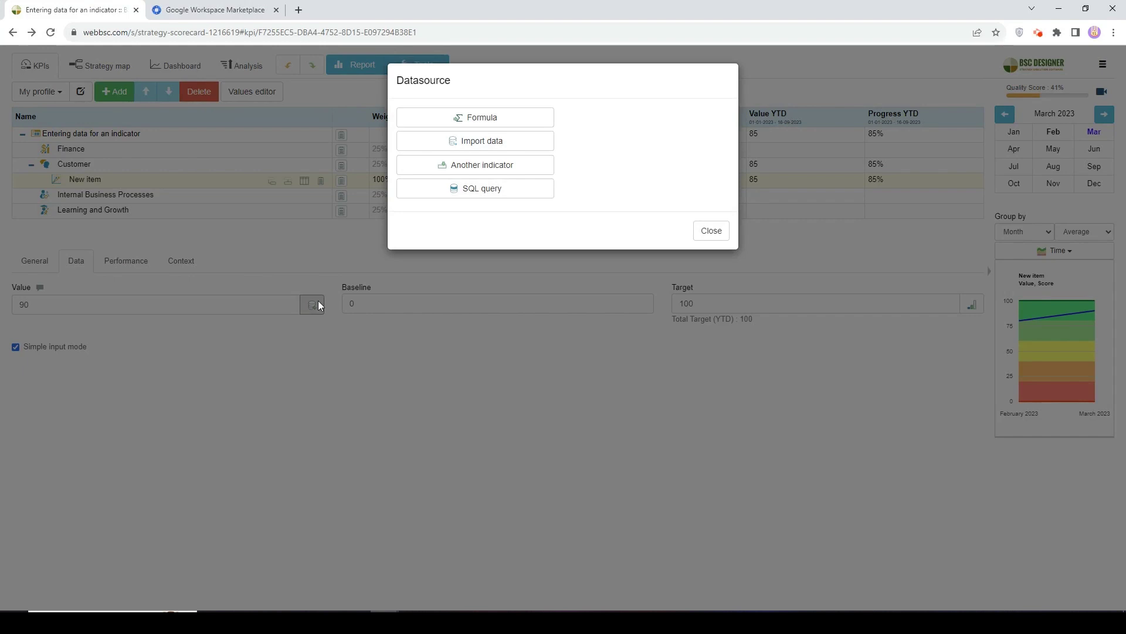
pyautogui.click(484, 188)
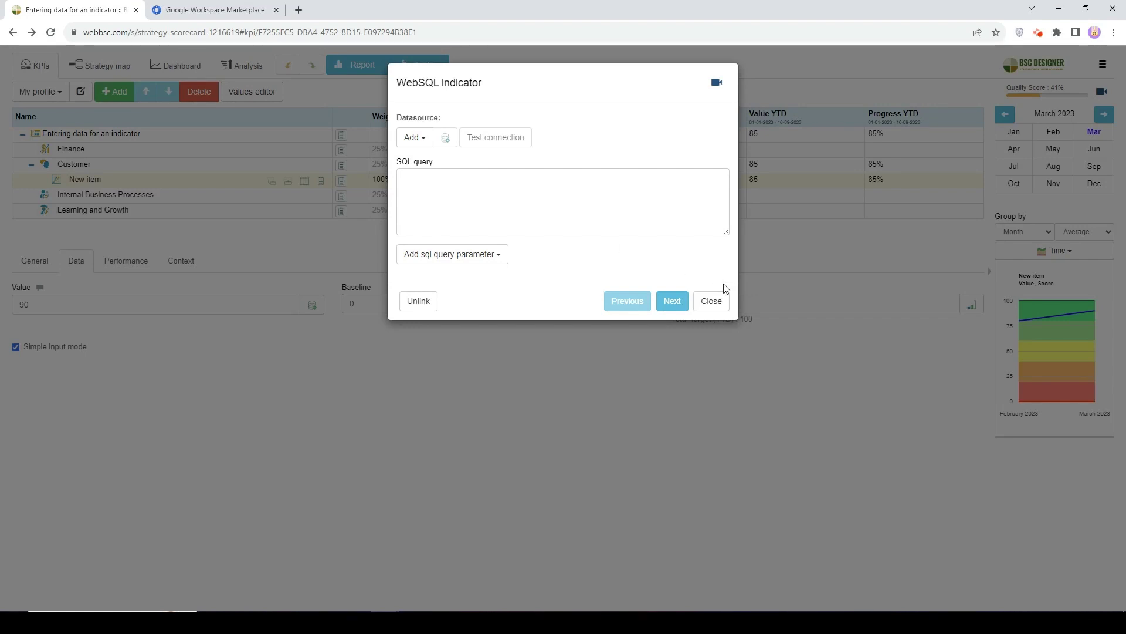
pyautogui.click(717, 302)
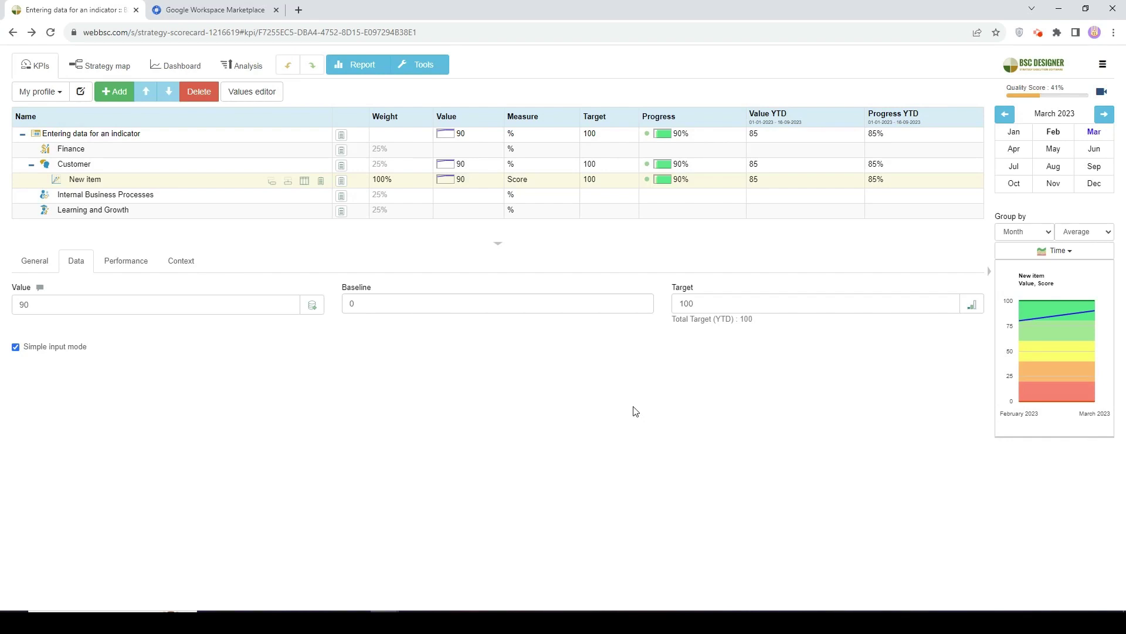
# Search the Google Workspace Marketplace for 'bs' to find BSC Designer Sync, then return to the scorecard.
pyautogui.click(252, 7)
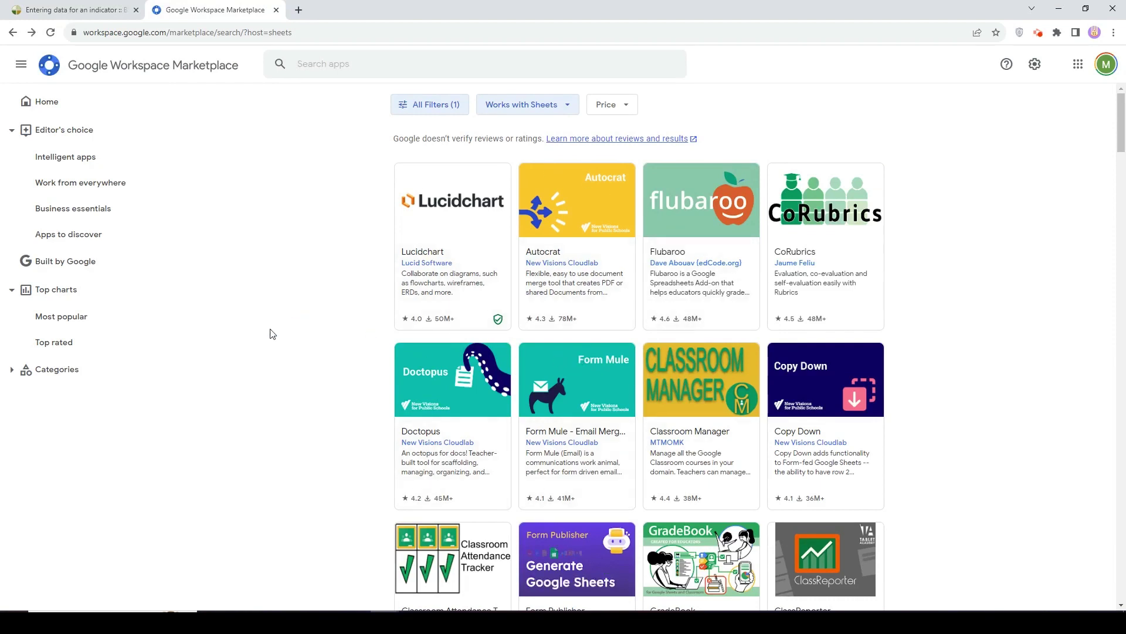
pyautogui.click(376, 65)
pyautogui.write('bs')
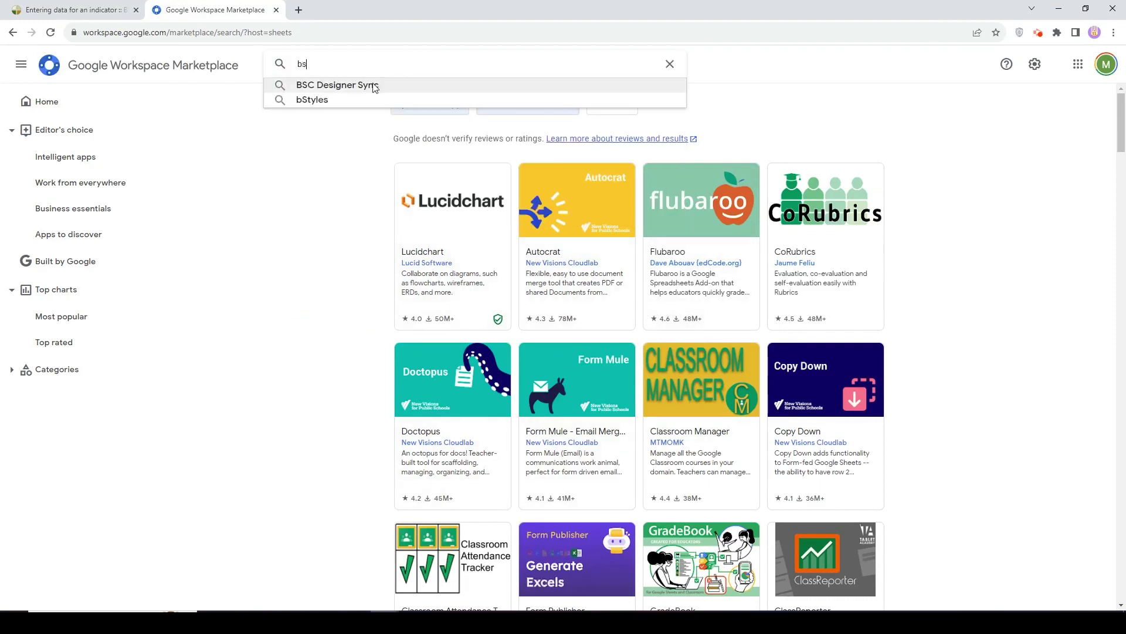
pyautogui.click(337, 85)
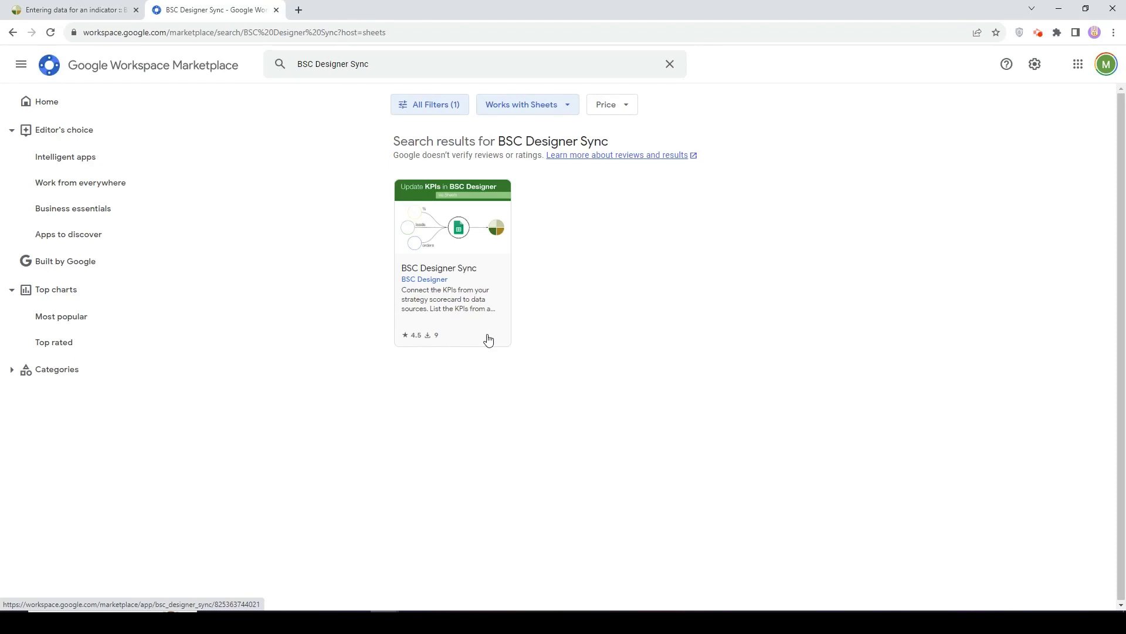
pyautogui.click(65, 10)
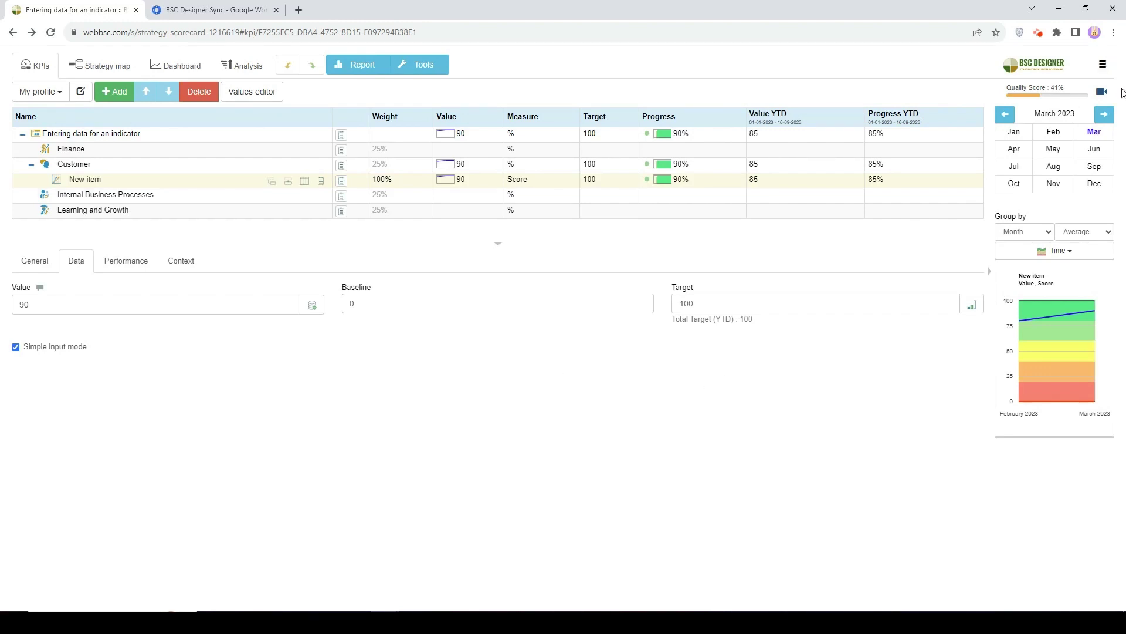
# Open account Settings at the Integrations section listing datasources, webhooks and the RESTful API.
pyautogui.click(1104, 65)
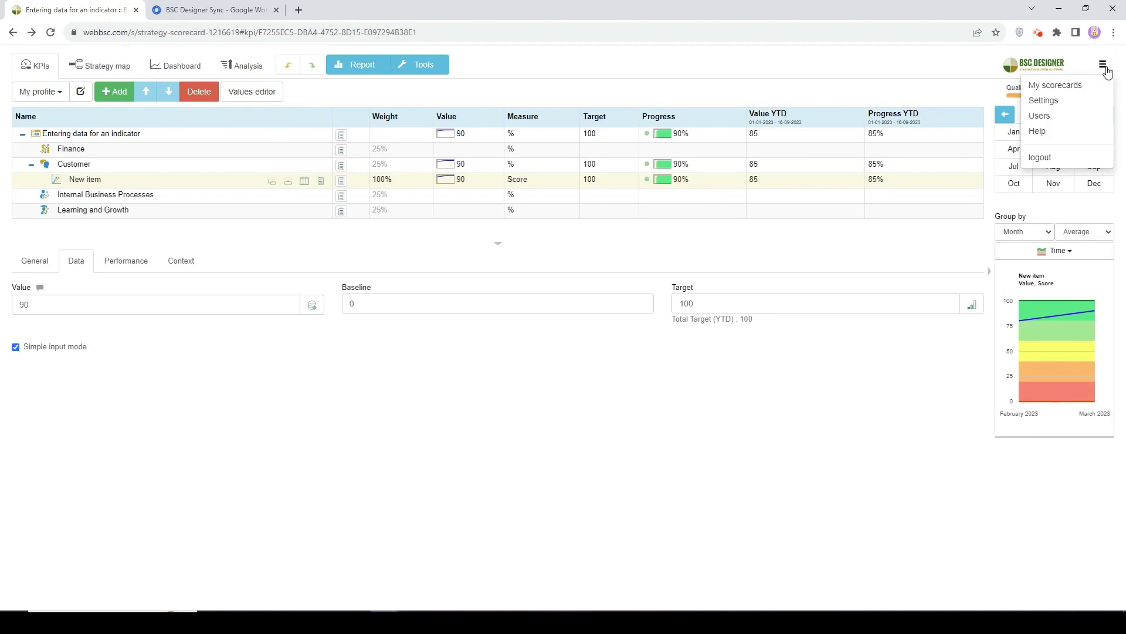
pyautogui.click(1068, 115)
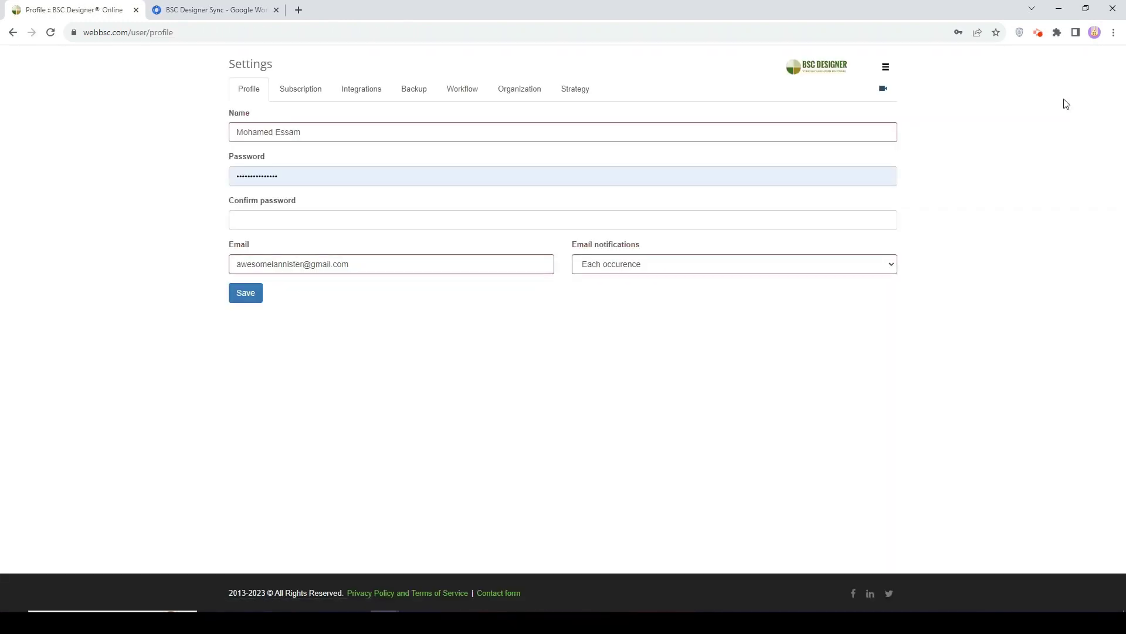
pyautogui.click(354, 95)
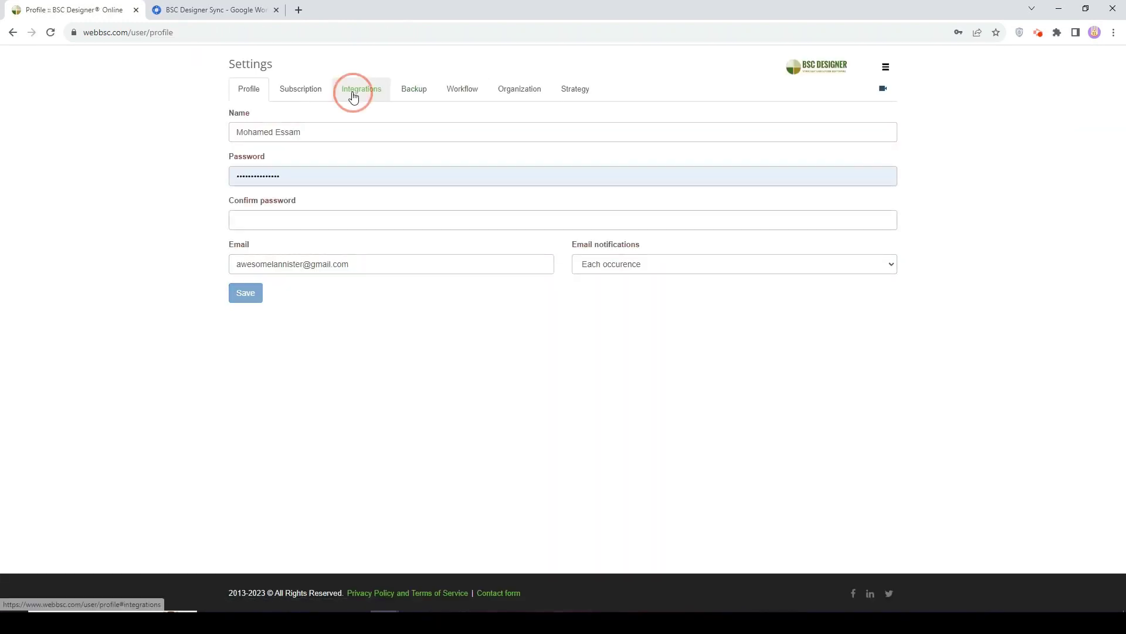